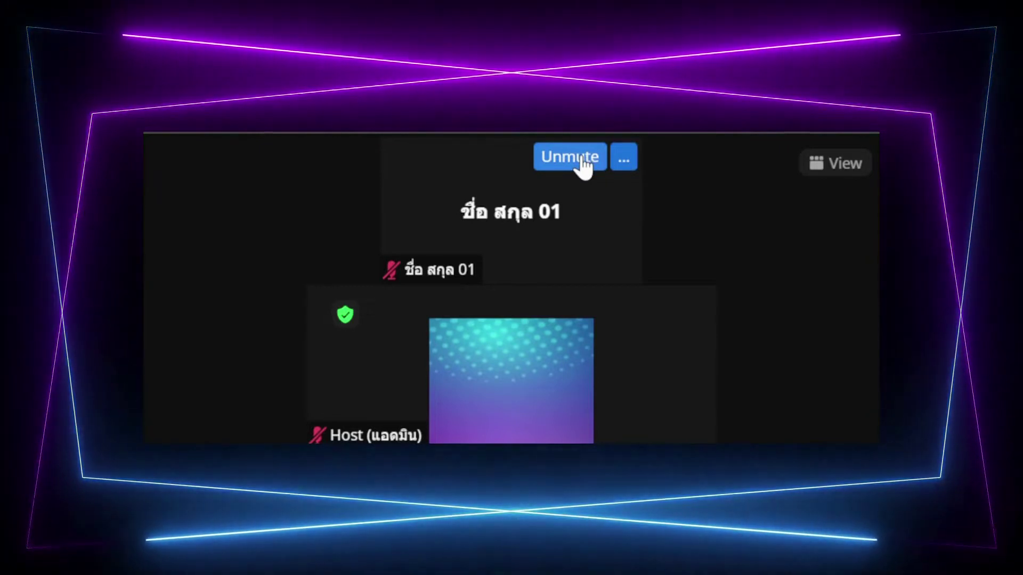
Rename the participant to "G1 ชื่อ สกุล", removing the trailing 01, and save the new name
click(624, 160)
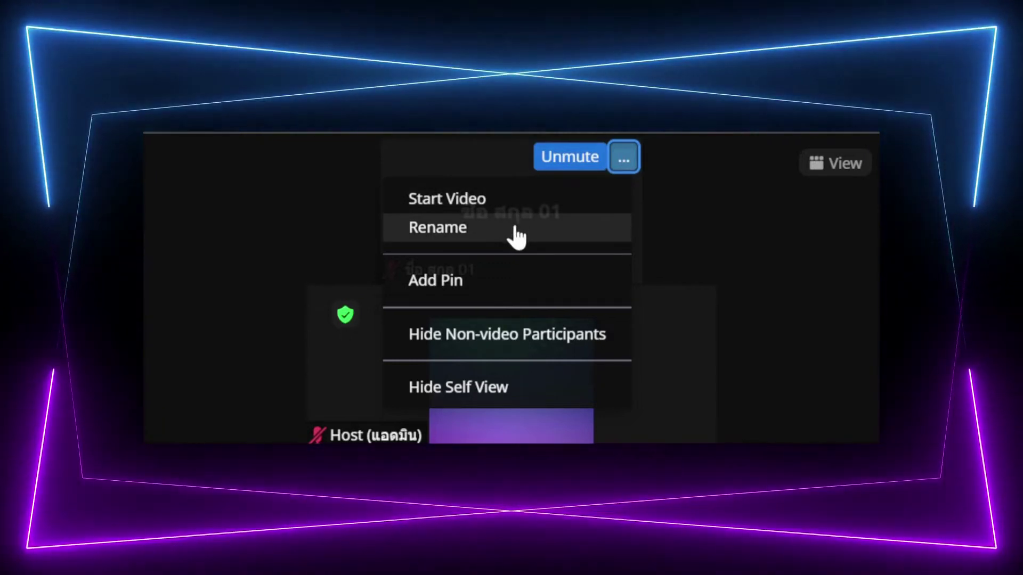
click(516, 234)
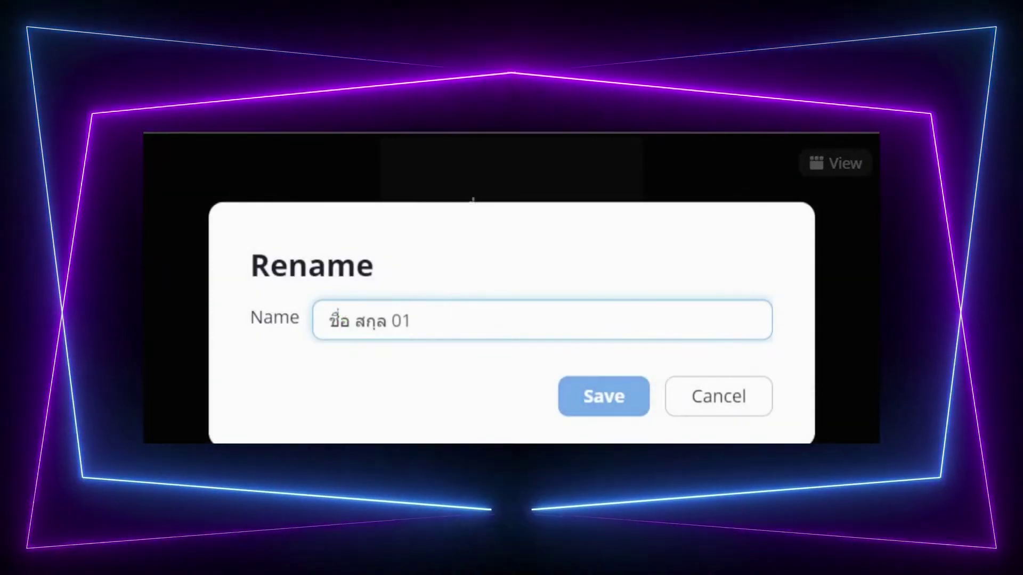
key(BackSpace)
key(BackSpace)
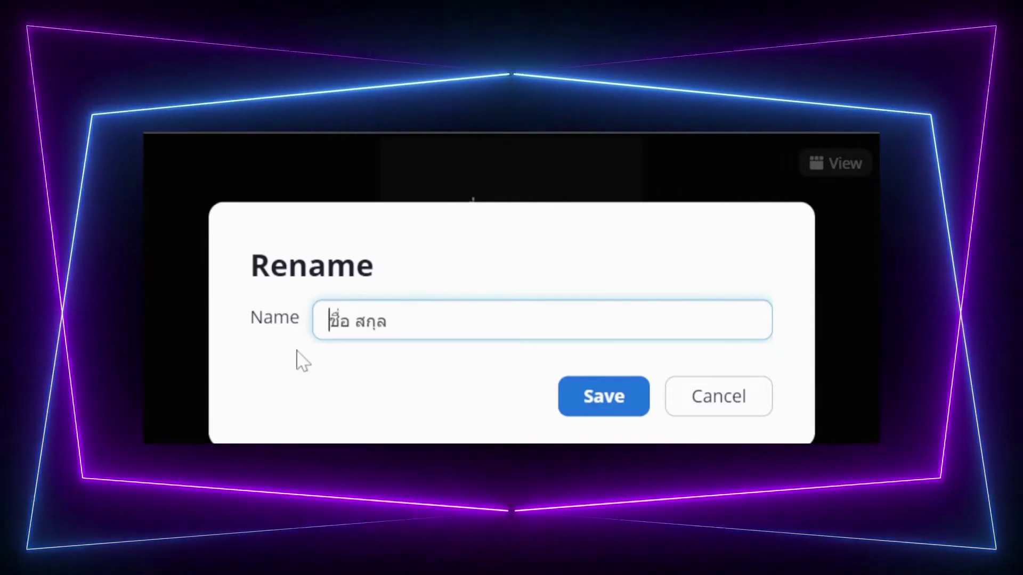
text(ด)
key(BackSpace)
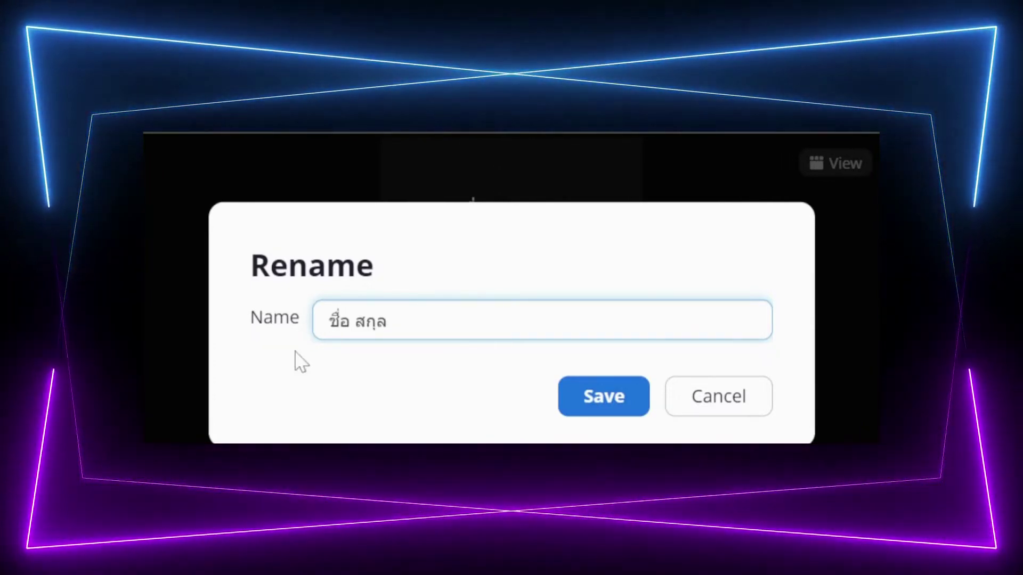
text(G1)
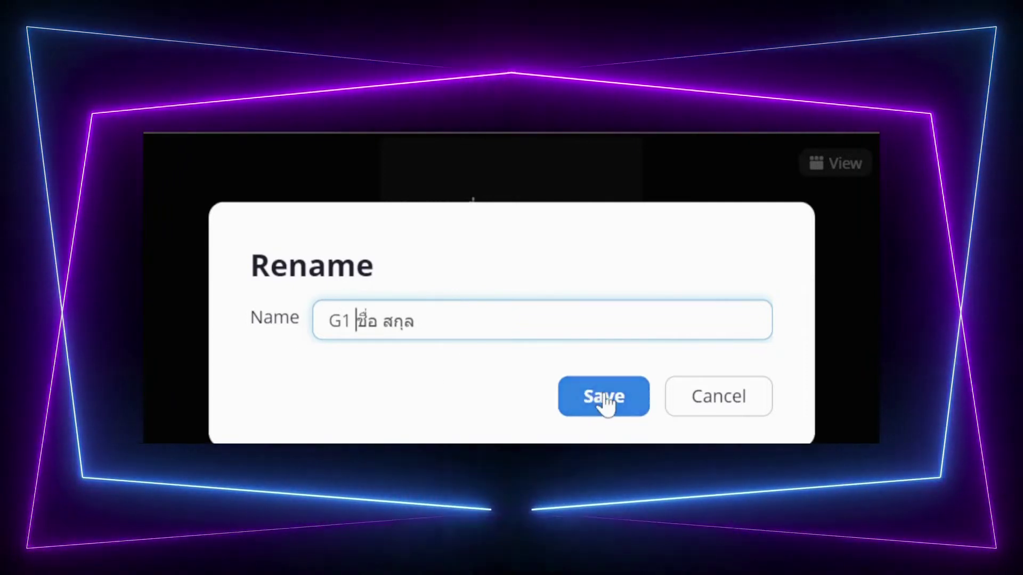
click(605, 399)
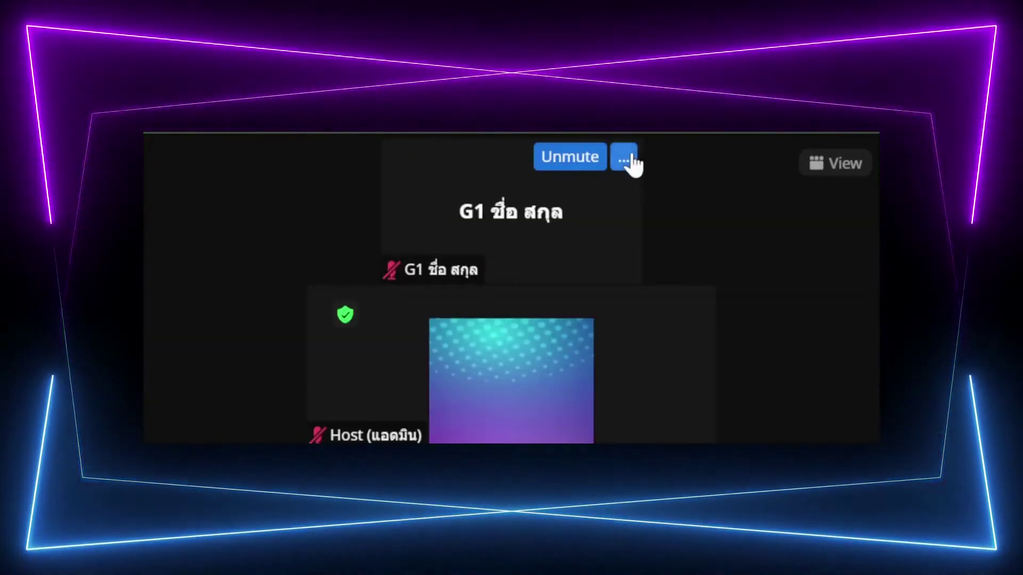
Hide the self view from the meeting window and show it again
click(626, 159)
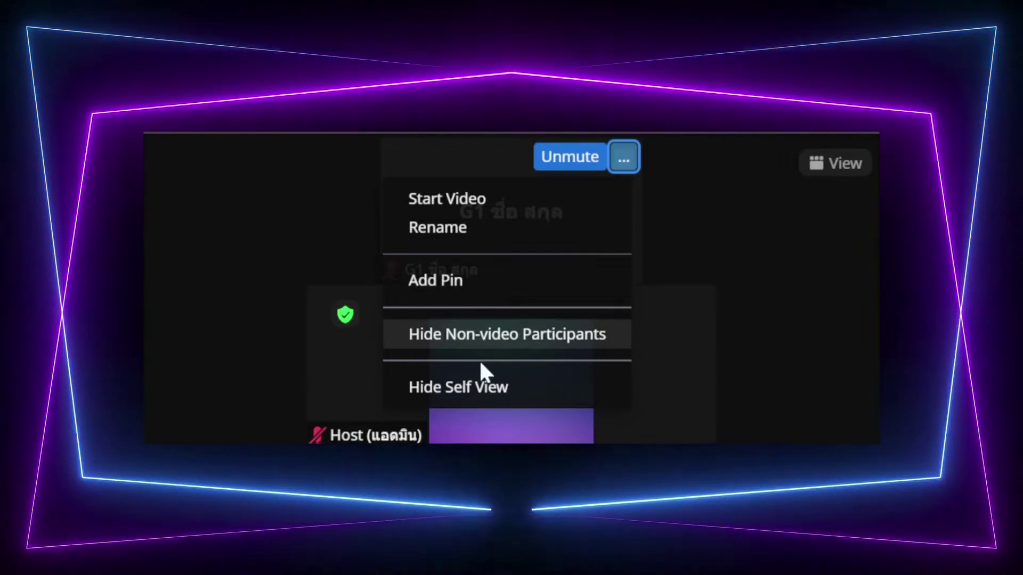
click(476, 397)
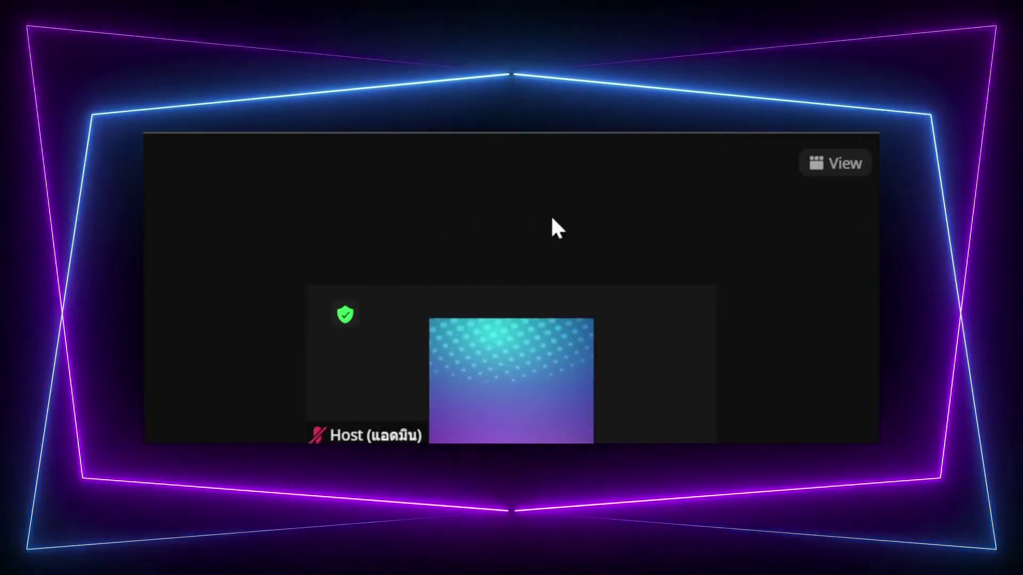
click(837, 183)
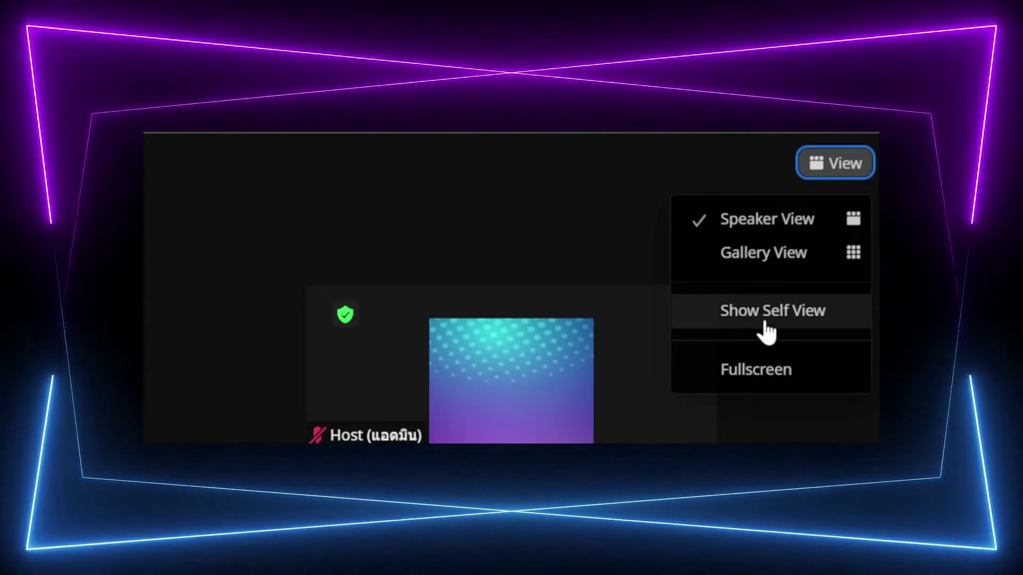
click(766, 323)
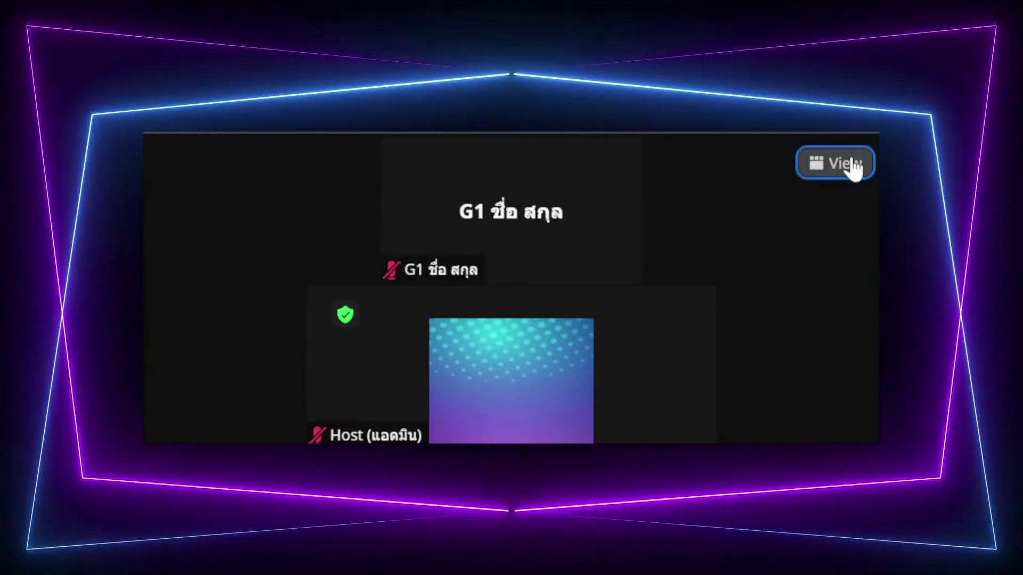
Switch the meeting layout to Gallery View, page through the participants, and return to Speaker View
click(853, 168)
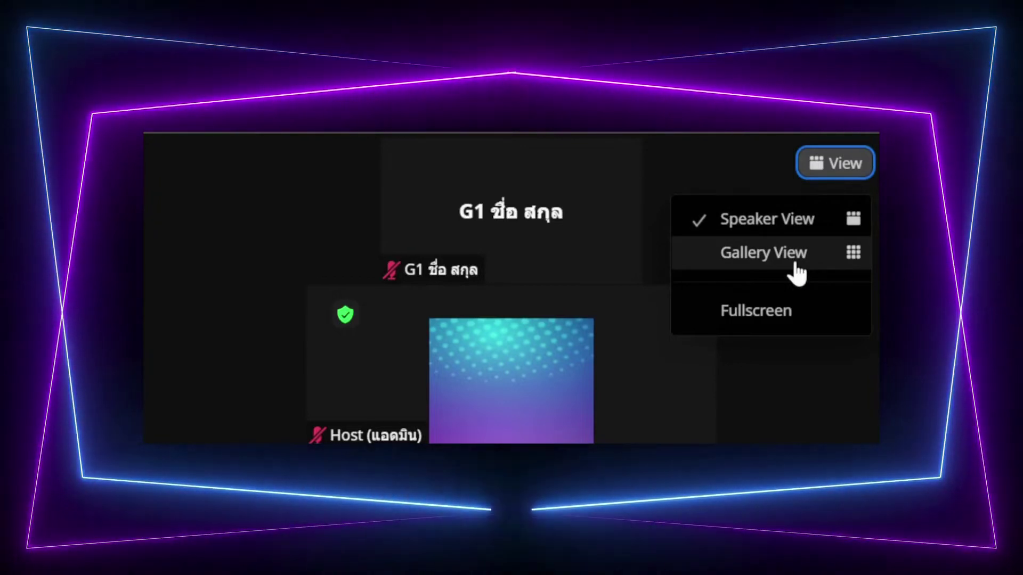
click(796, 266)
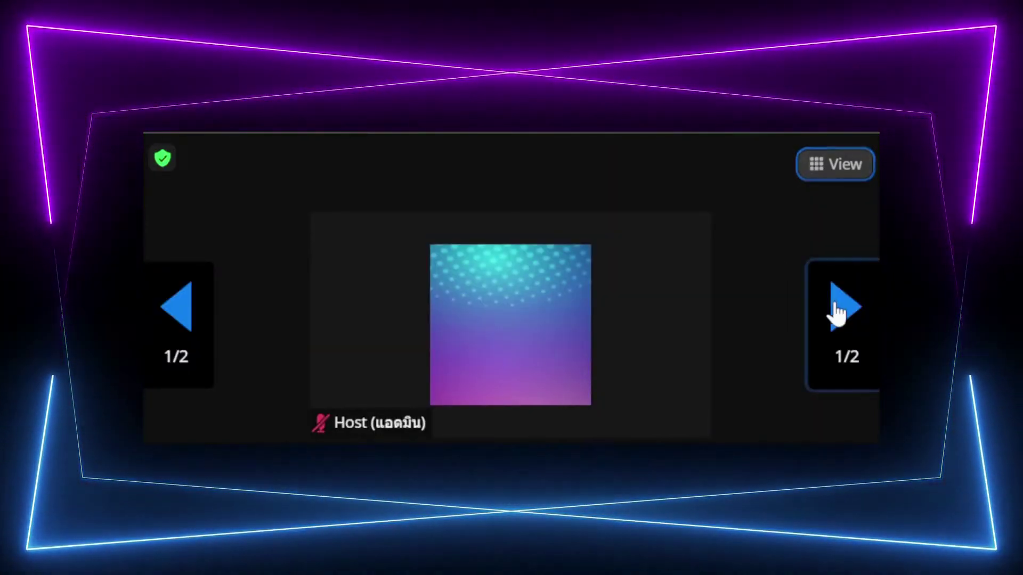
click(837, 312)
click(177, 317)
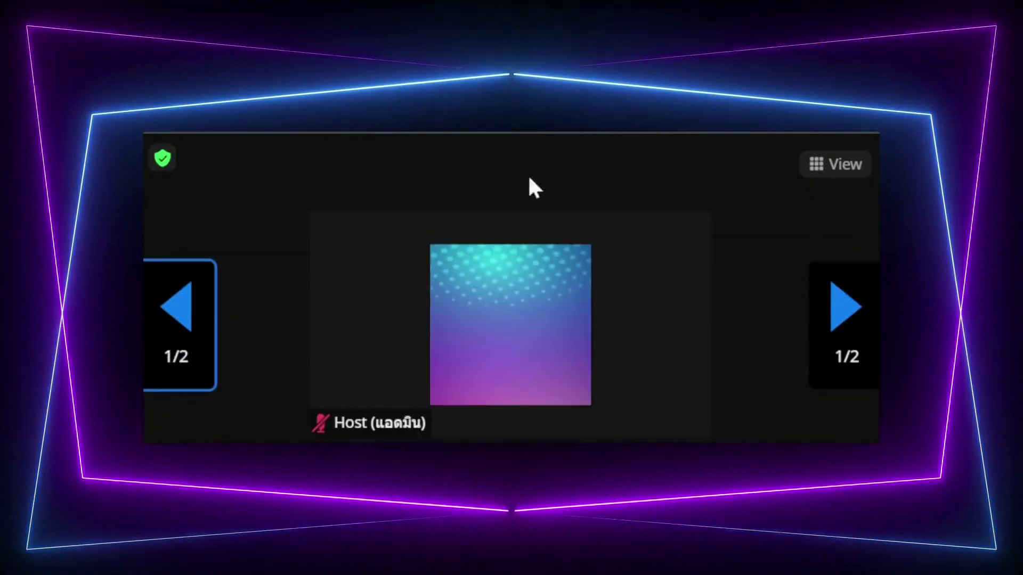
click(840, 164)
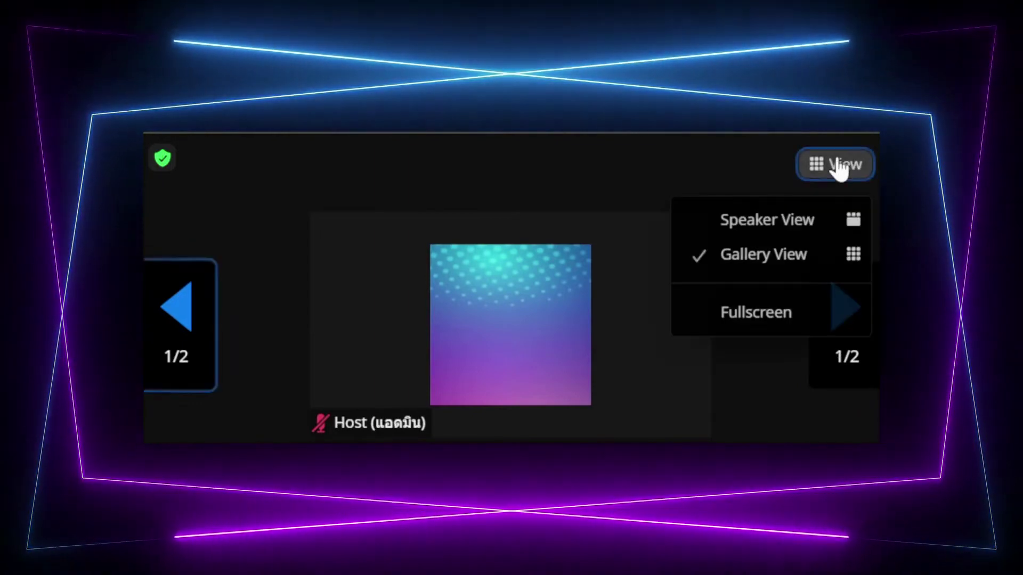
click(789, 223)
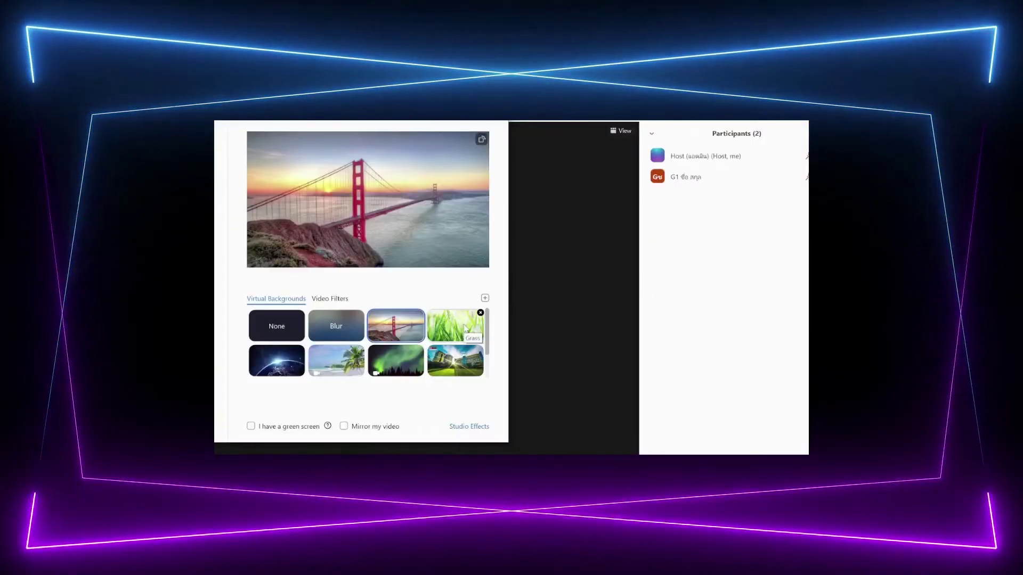
Preview the Grass, Earth, beach and Northern Lights virtual backgrounds, and apply Blur
click(456, 326)
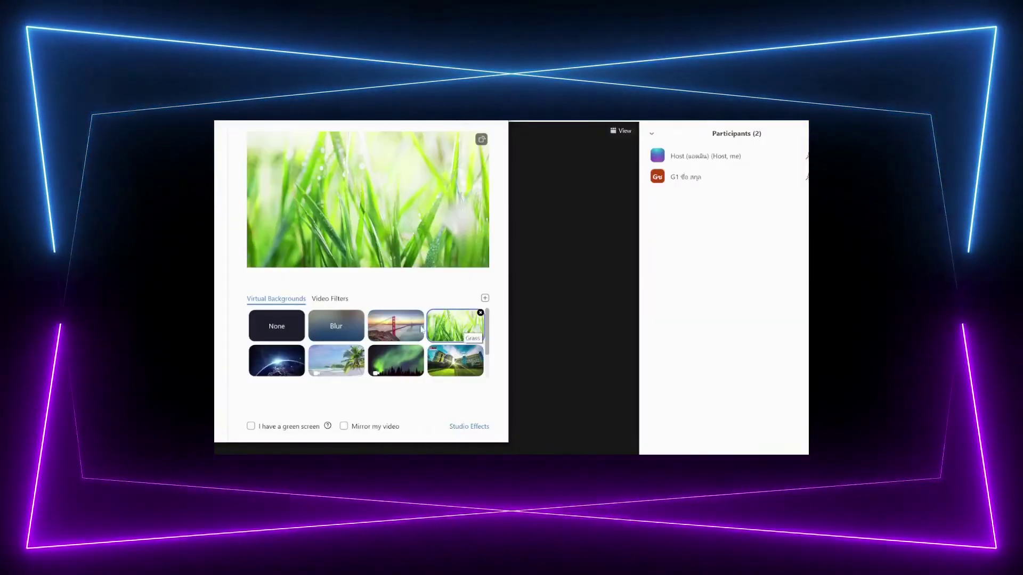
click(277, 360)
click(328, 363)
click(397, 361)
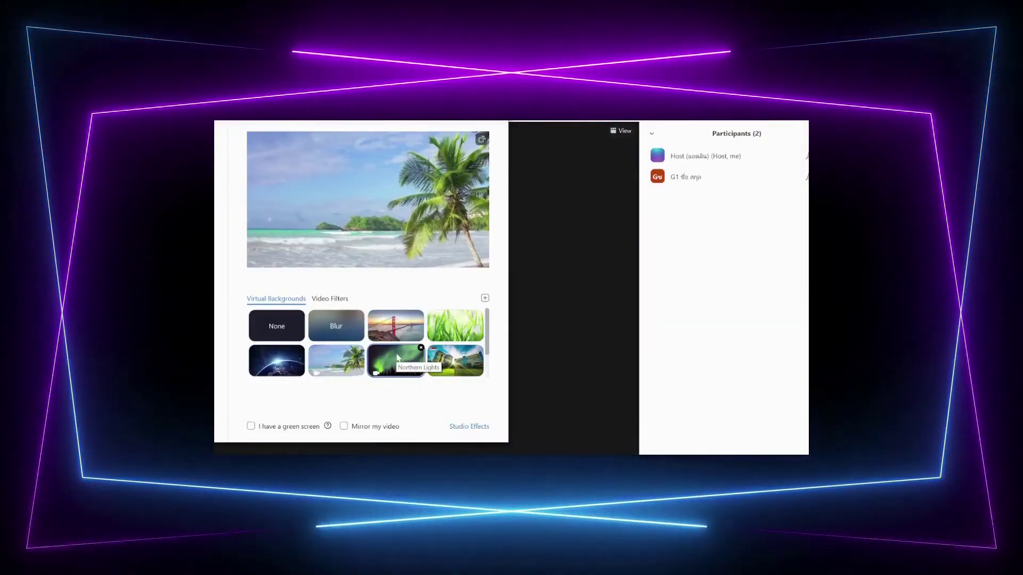
click(448, 366)
click(341, 335)
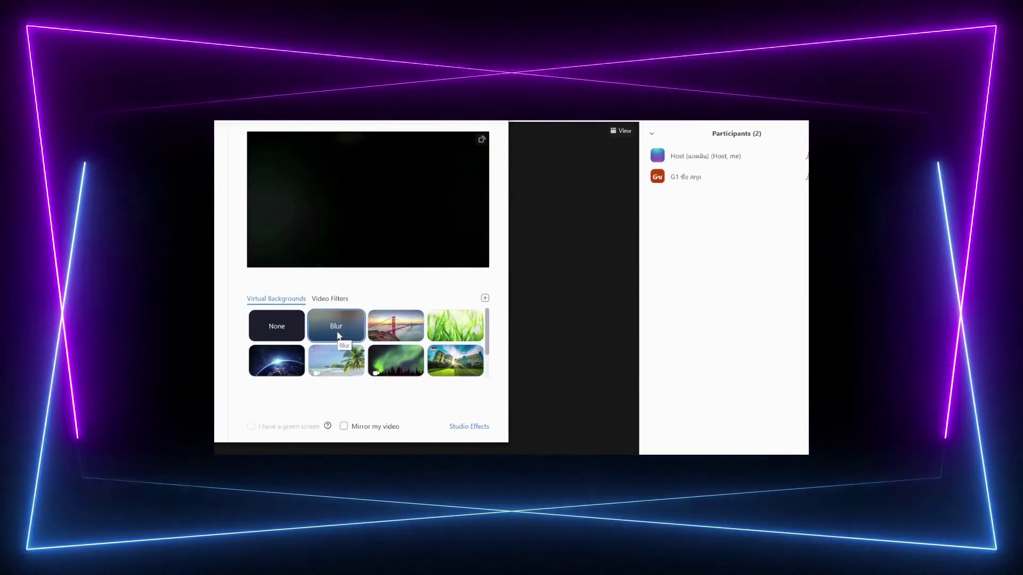
click(485, 298)
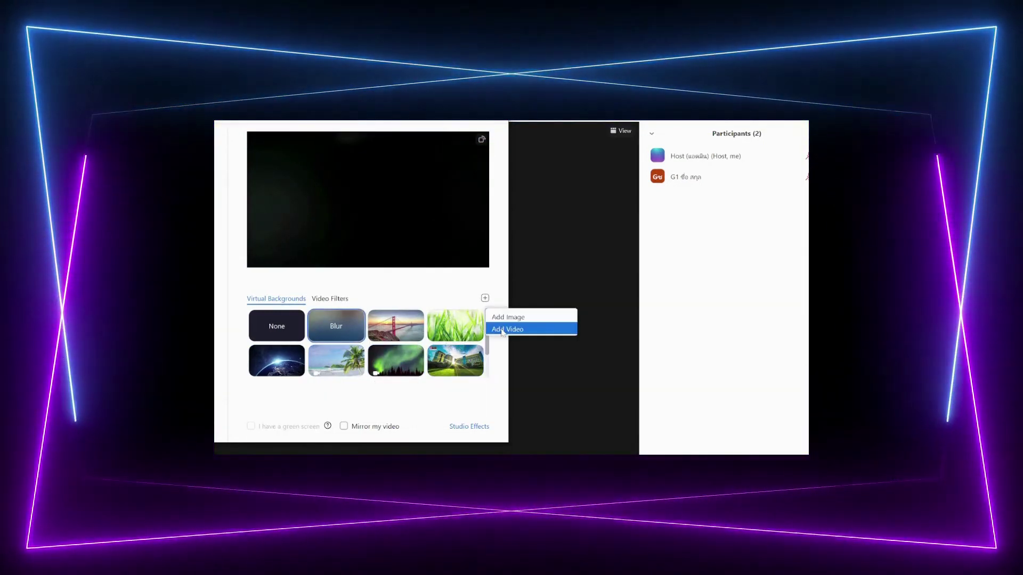
click(398, 280)
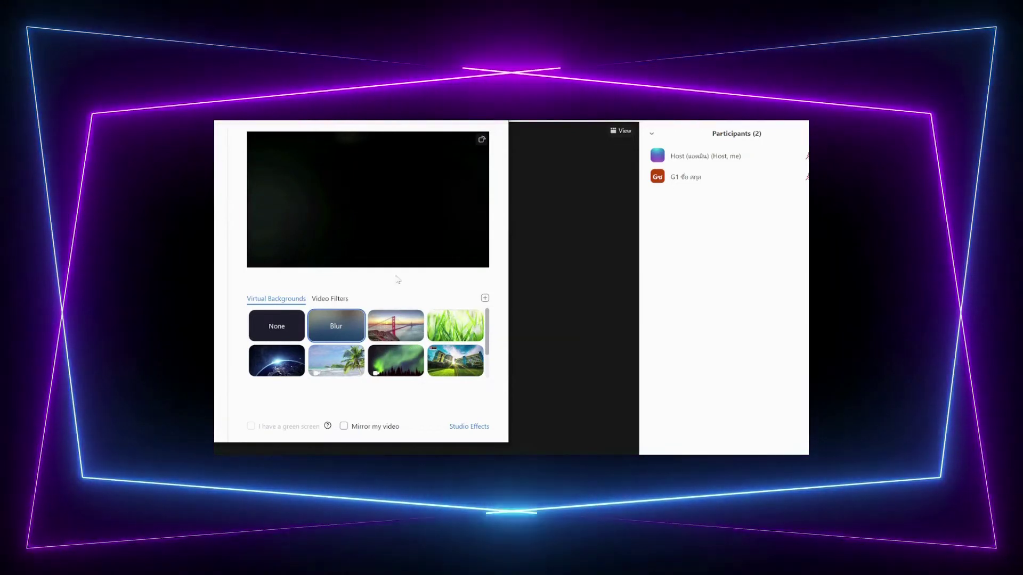
Rotate the camera preview in 90° increments through a full turn back to its original orientation
click(482, 140)
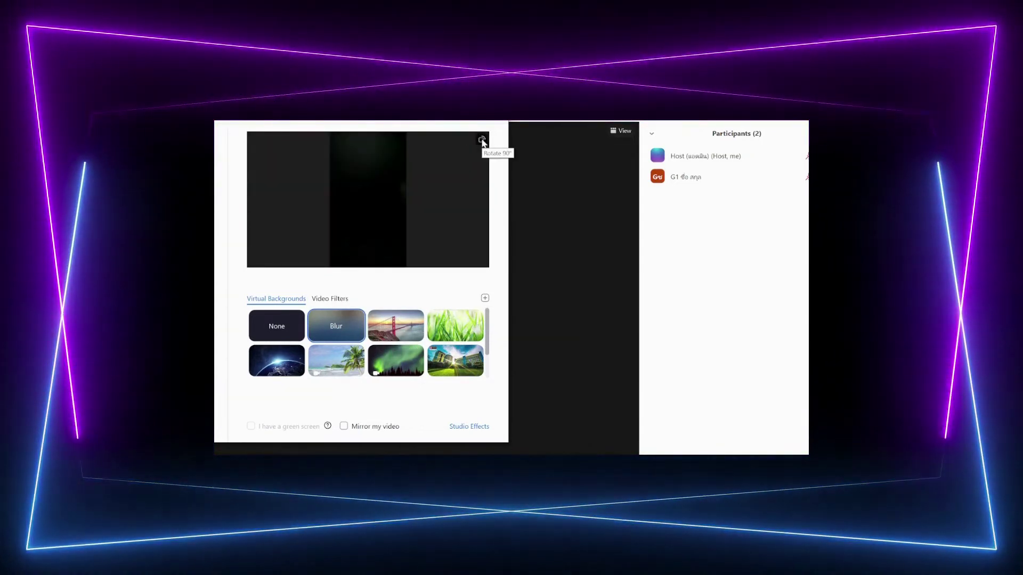
click(482, 141)
click(481, 140)
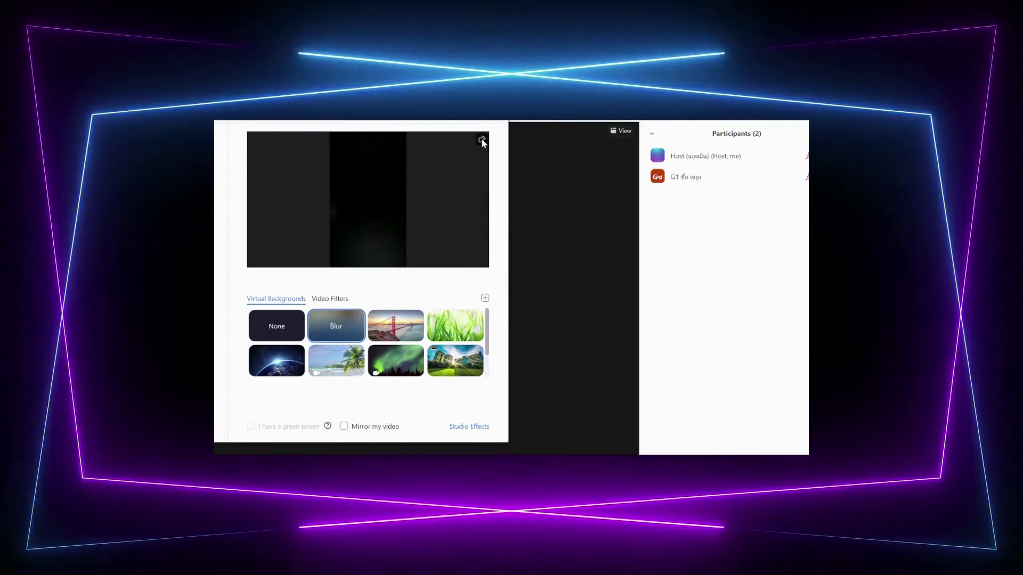
click(482, 141)
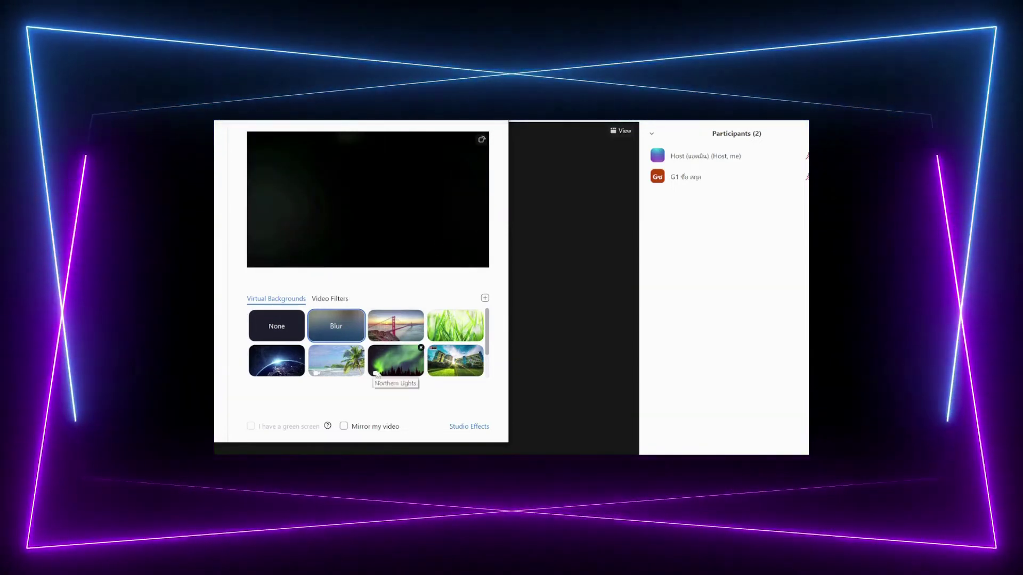
Turn "Mirror my video" on and off again, and open Studio Effects
click(343, 426)
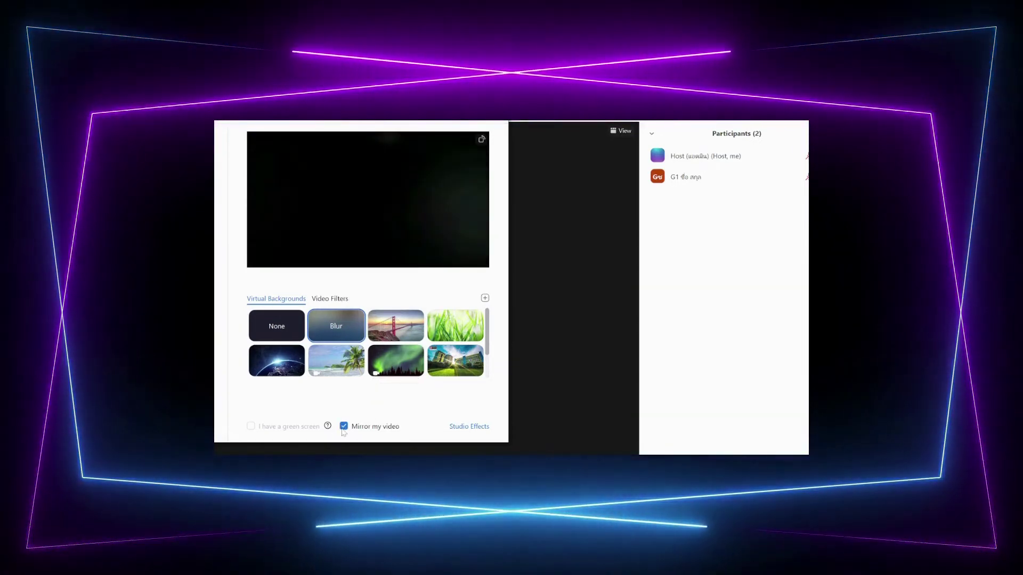
click(343, 427)
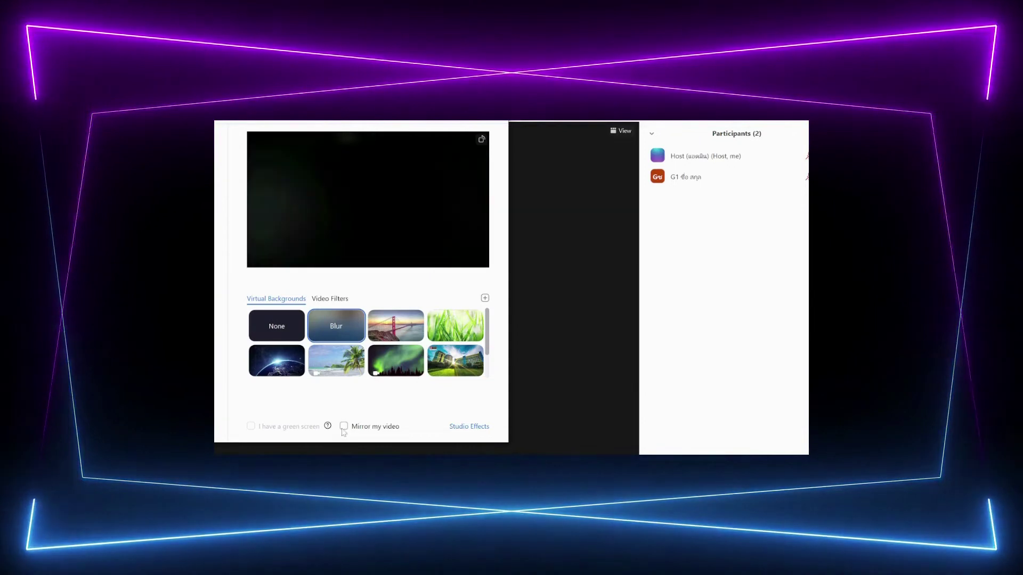
click(459, 427)
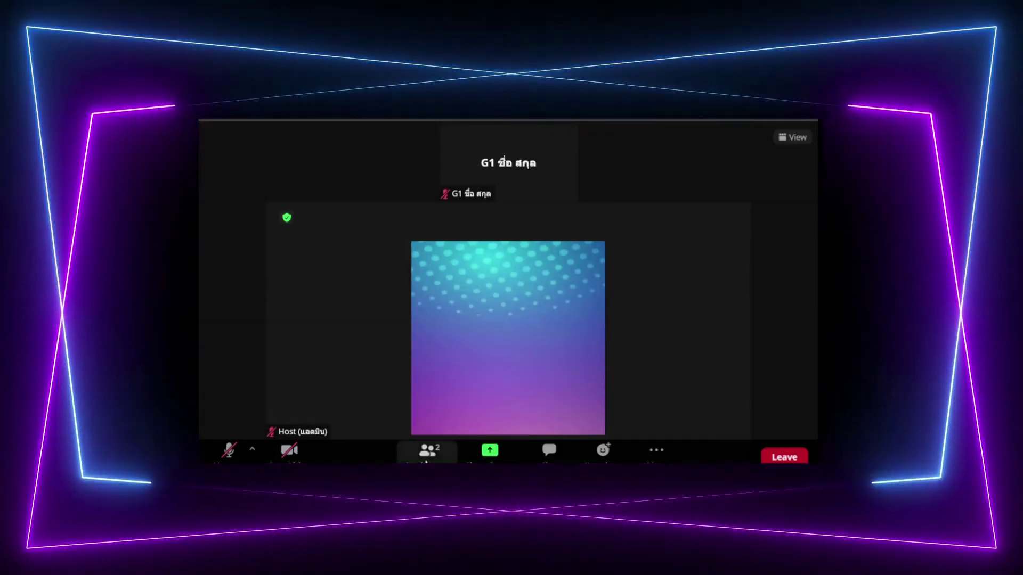
Open the participants list and check the additional options for the participant's own entry and the host's entry
click(428, 451)
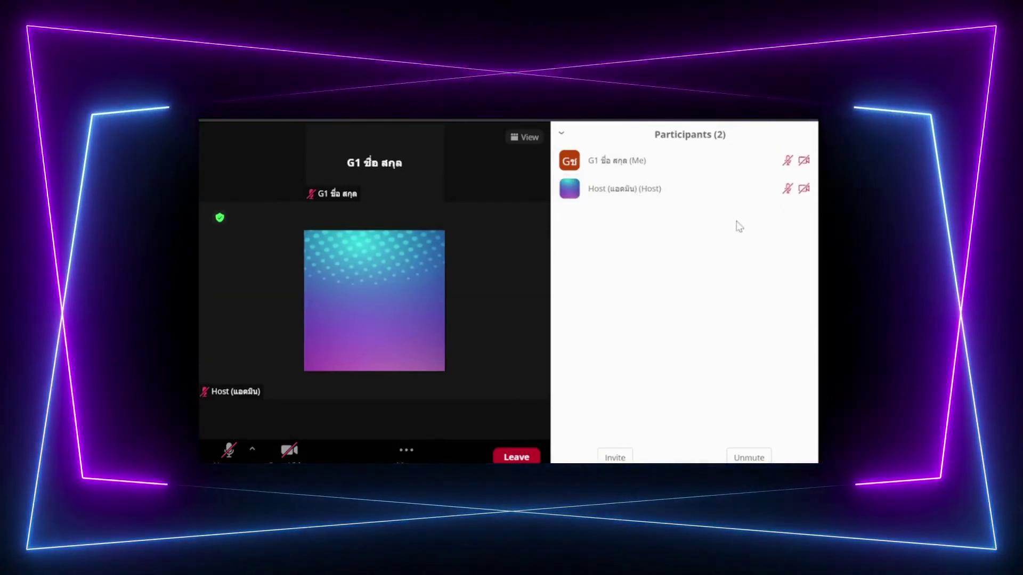
mouse_move(804, 193)
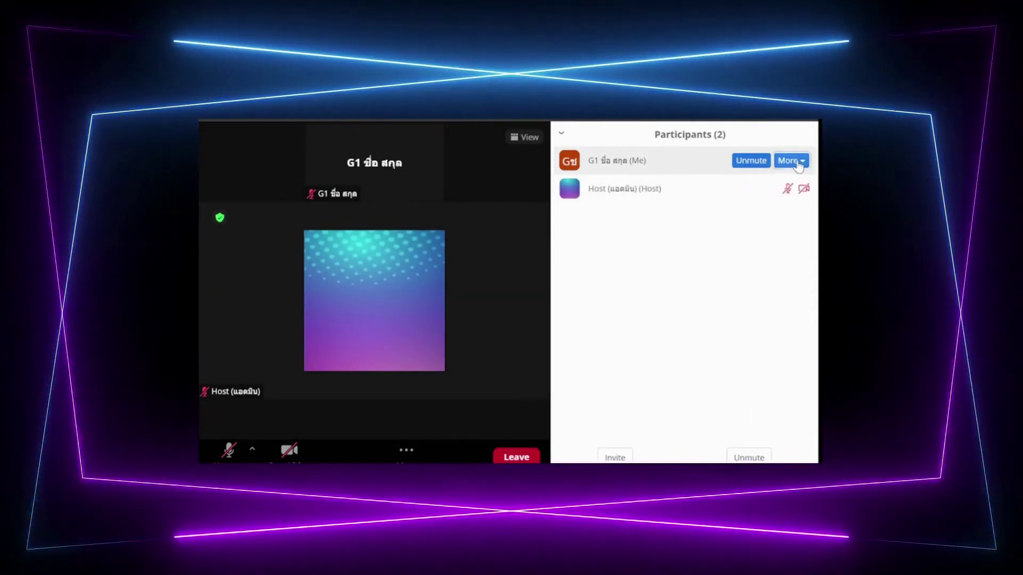
click(799, 165)
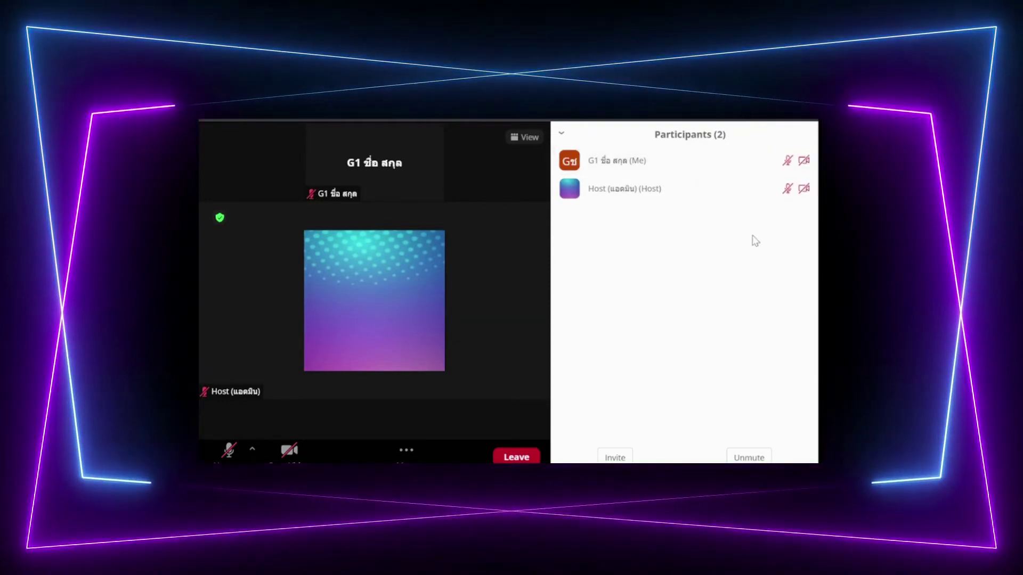
click(802, 191)
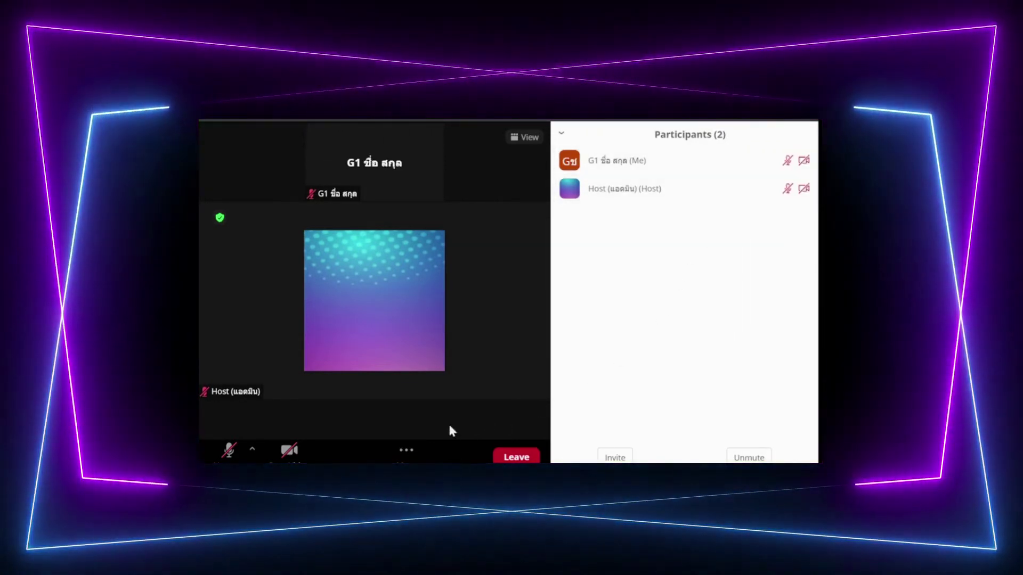
Pop out the participants list into a separate window and dock it back into the meeting
click(562, 135)
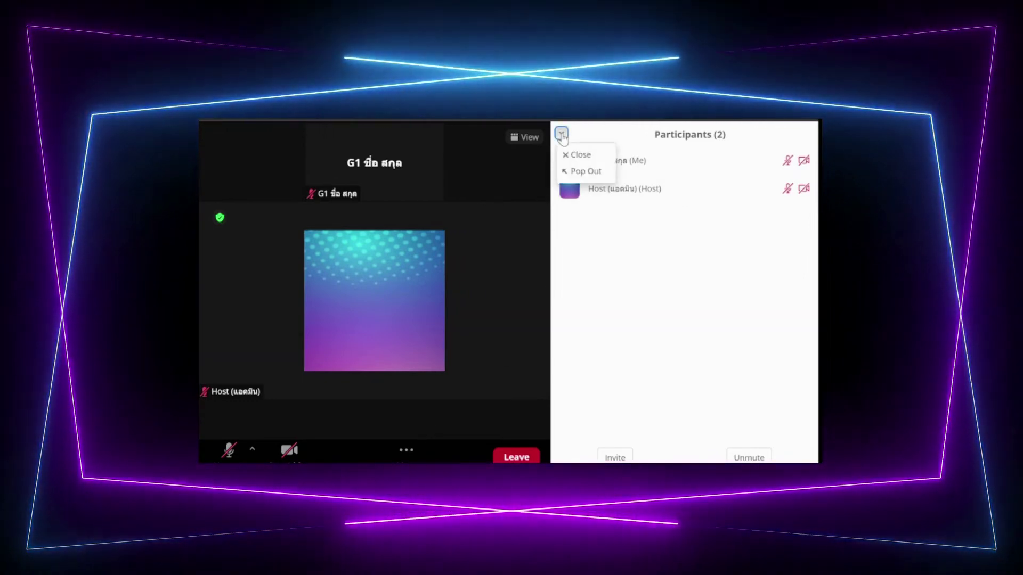
click(577, 172)
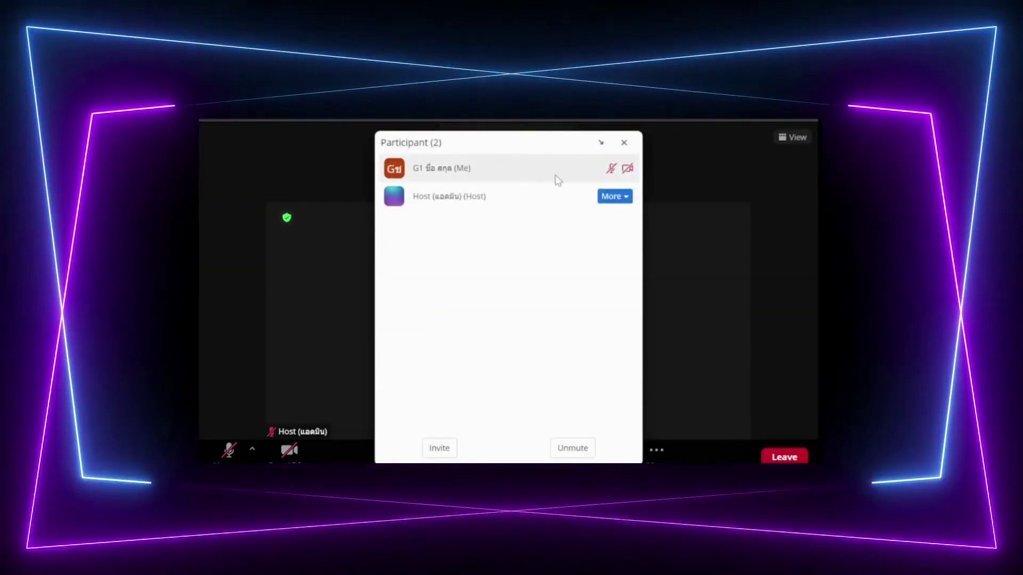
click(600, 143)
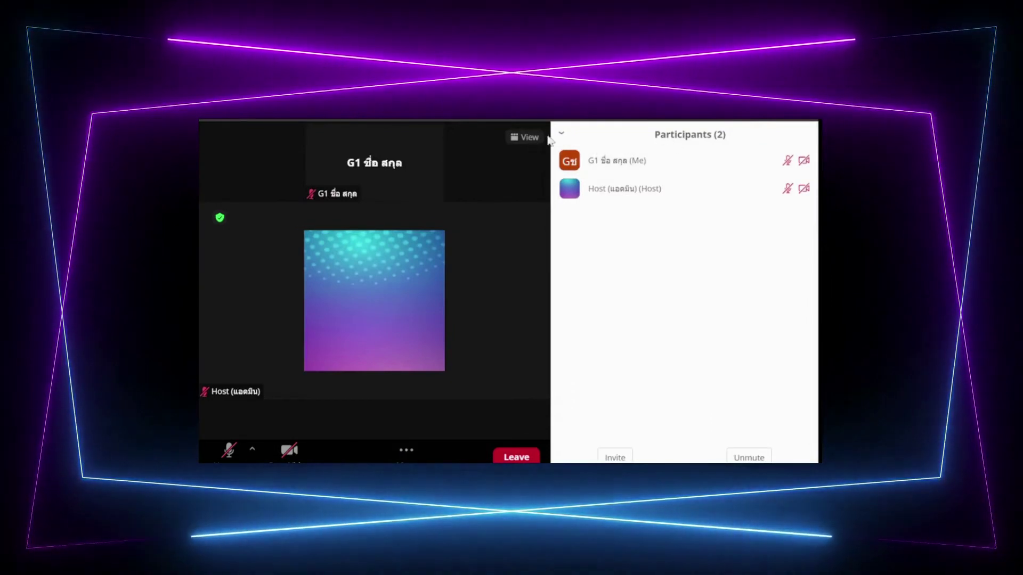
Close the participants list and open the meeting chat
click(562, 135)
click(574, 153)
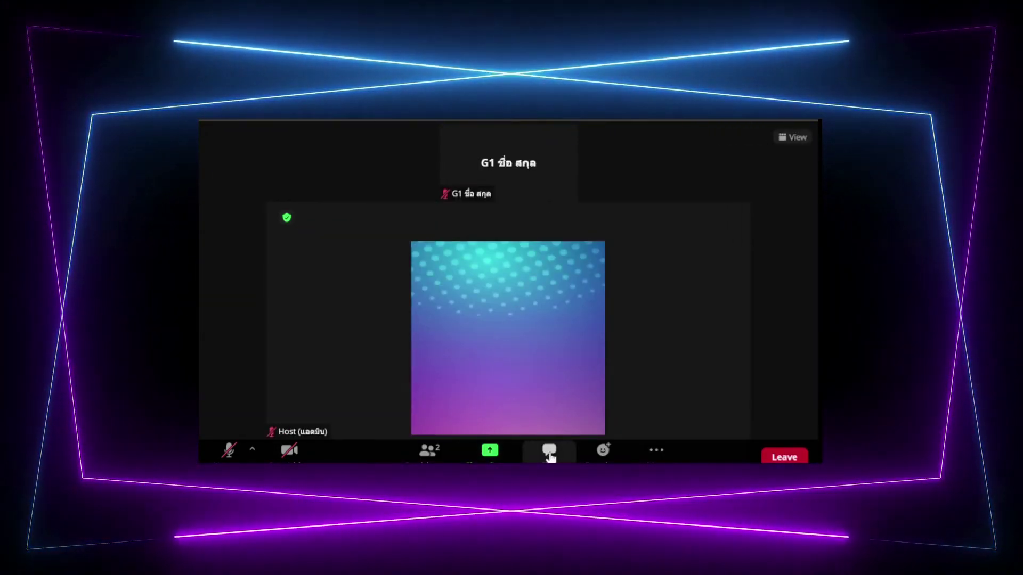
click(549, 453)
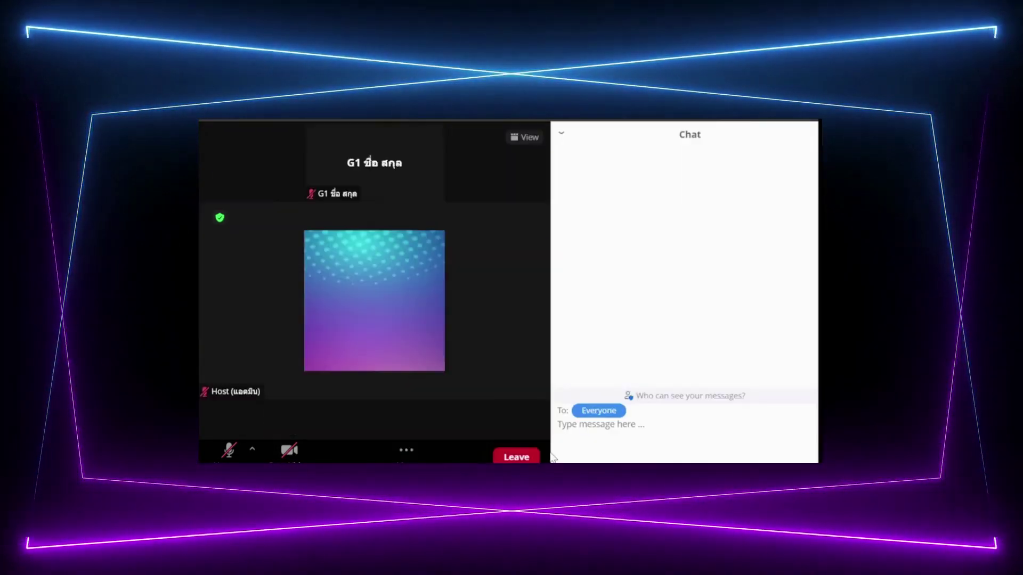
Switch the chat recipient to the host for a direct message and back to Everyone
click(599, 411)
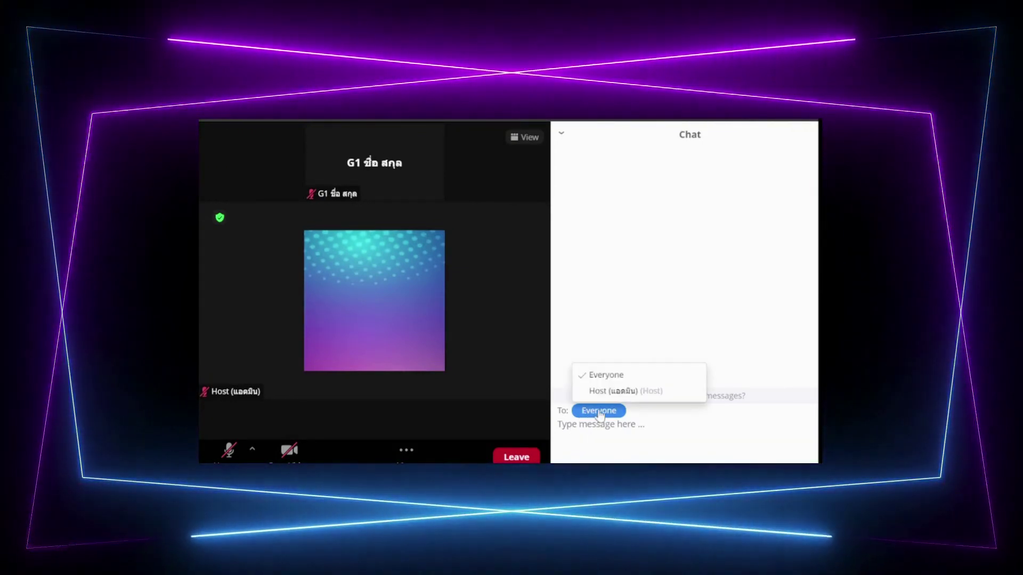
click(609, 392)
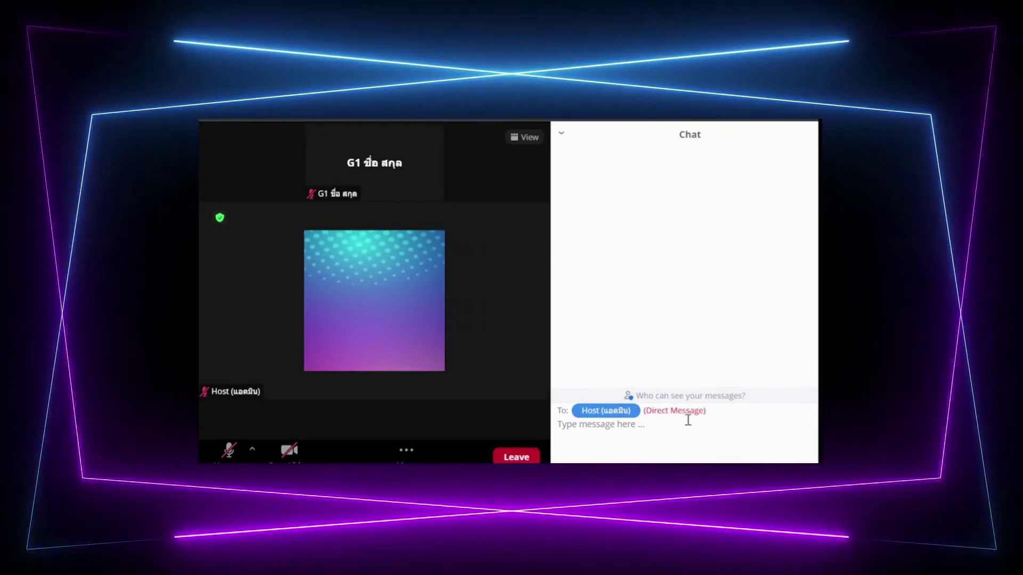
click(615, 421)
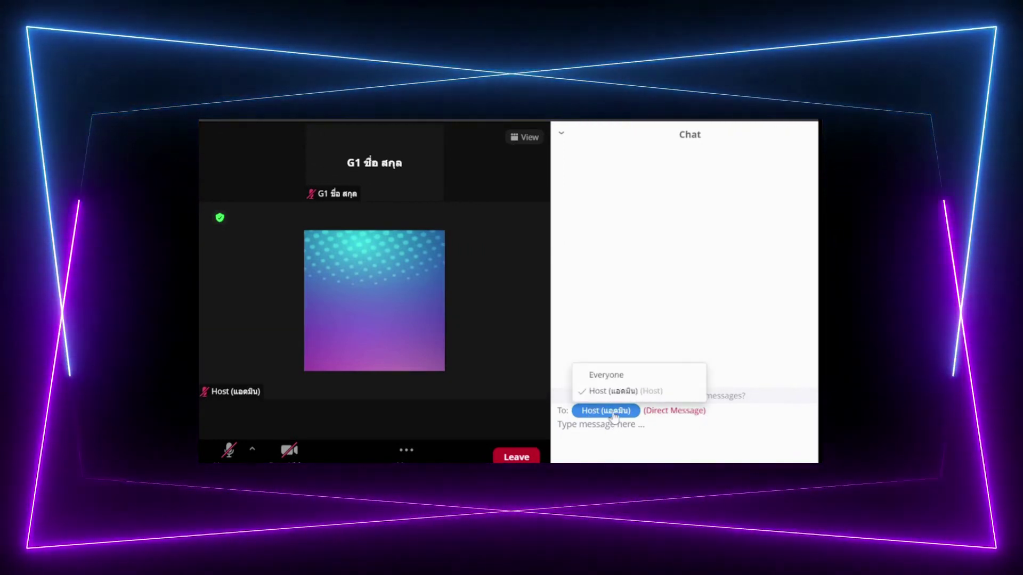
click(619, 376)
Send the message "ทดสอบ" to everyone in the meeting chat
click(610, 438)
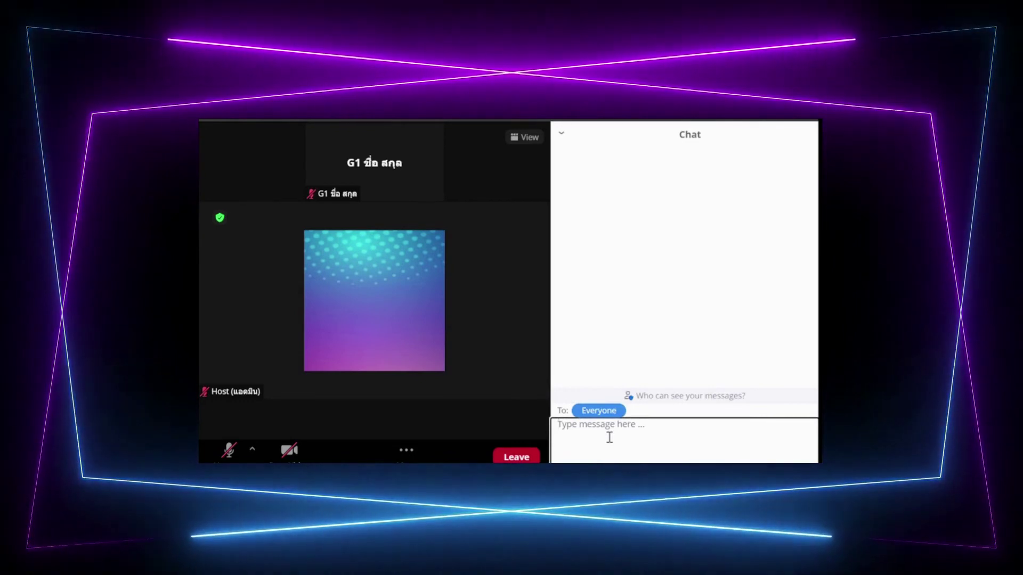
text(ทดสอบ)
key(Return)
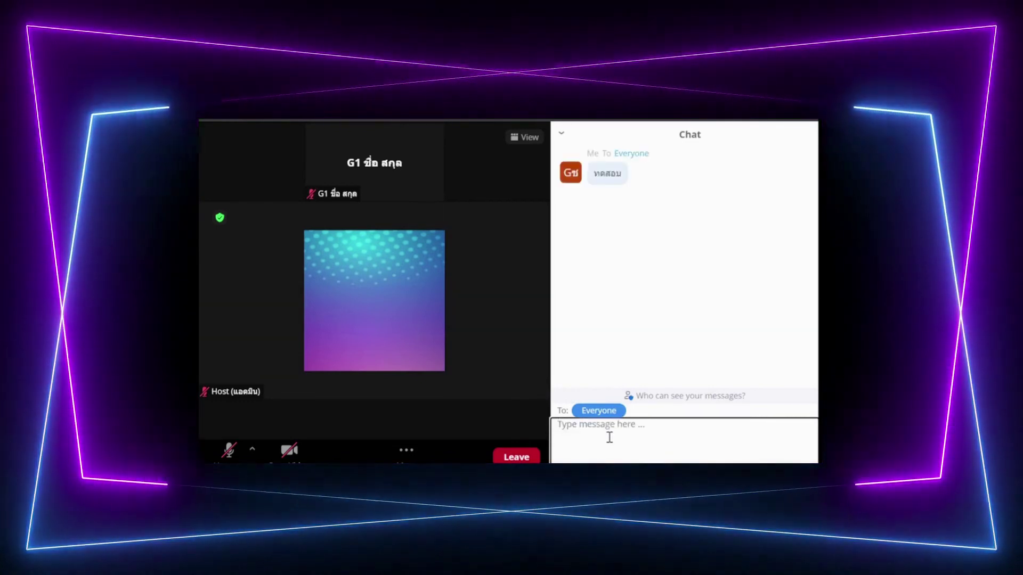
Change the chat recipient to the host and send "ทดสอบ" as a direct message
click(601, 413)
click(638, 393)
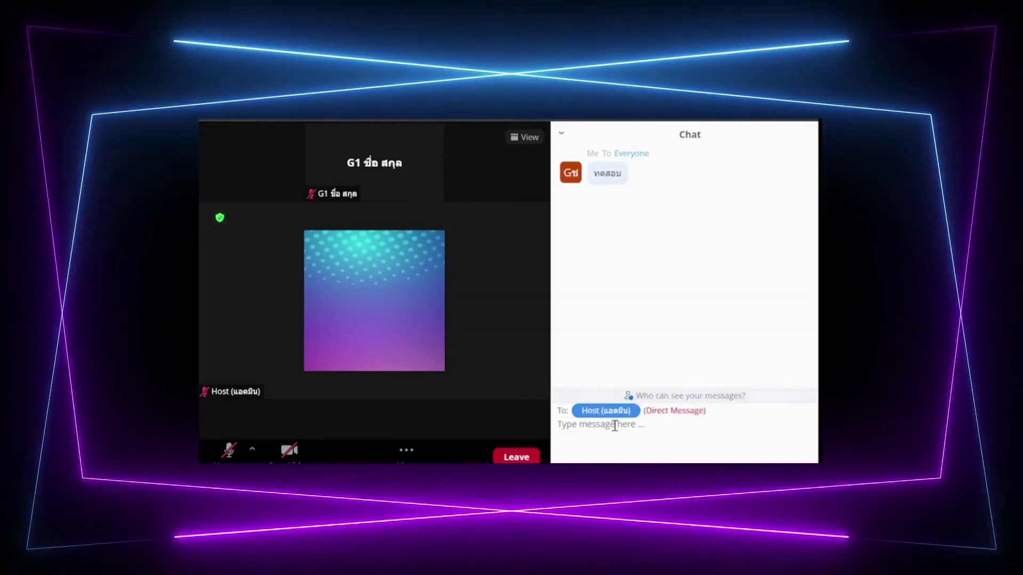
text(ทดสอบ)
key(Return)
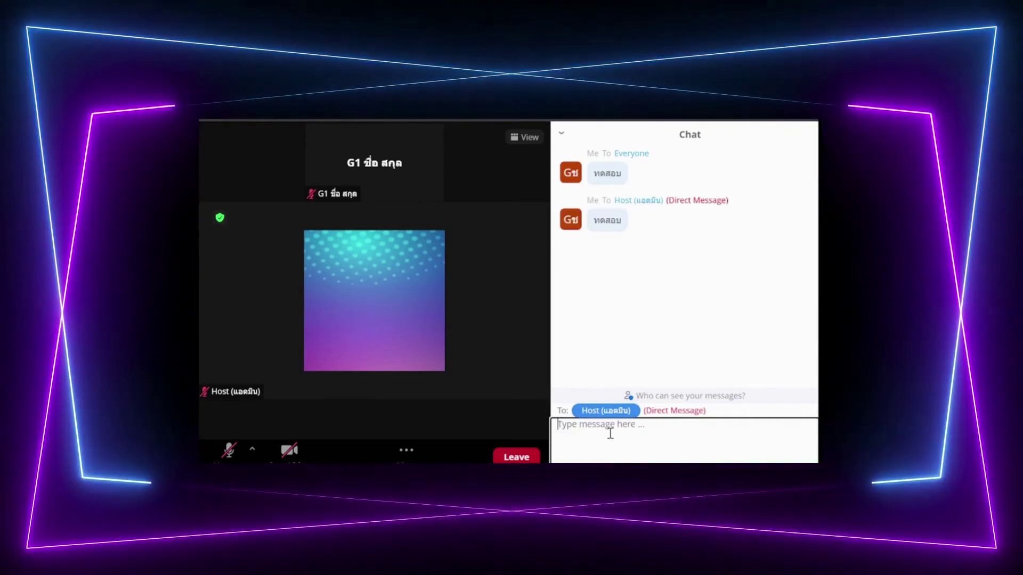
Set the chat recipient back to Everyone, send "ทดสอบ" again and close the chat
click(612, 413)
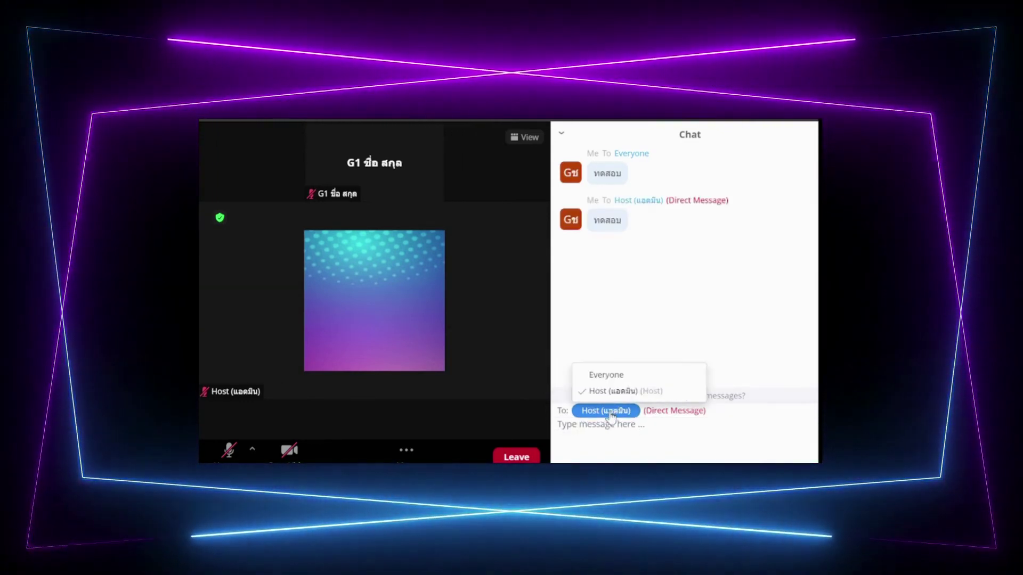
click(602, 375)
click(594, 428)
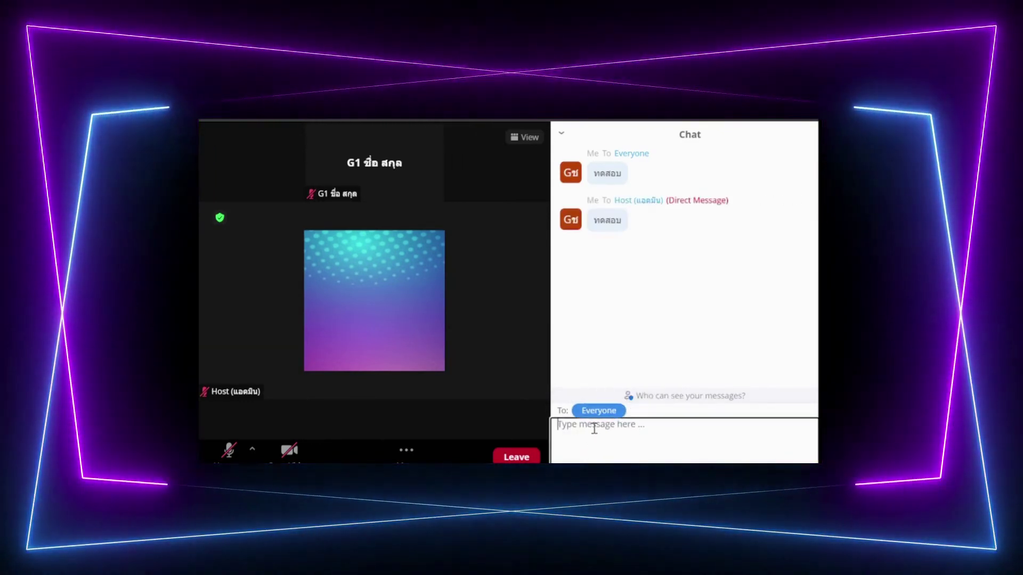
text(ทดสอบ)
key(Return)
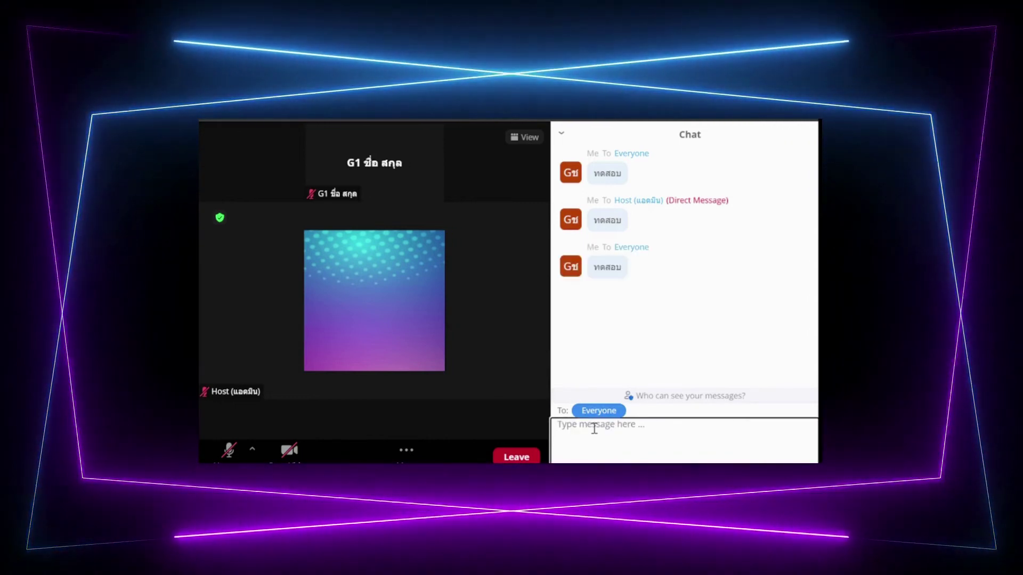
click(561, 133)
click(579, 155)
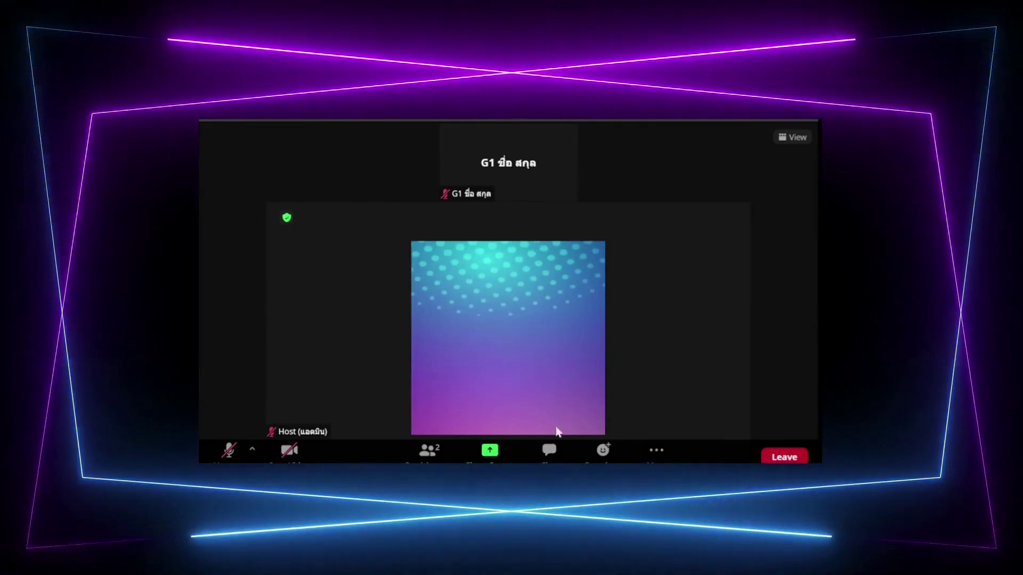
Raise the participant's hand in the meeting and lower it again
click(602, 453)
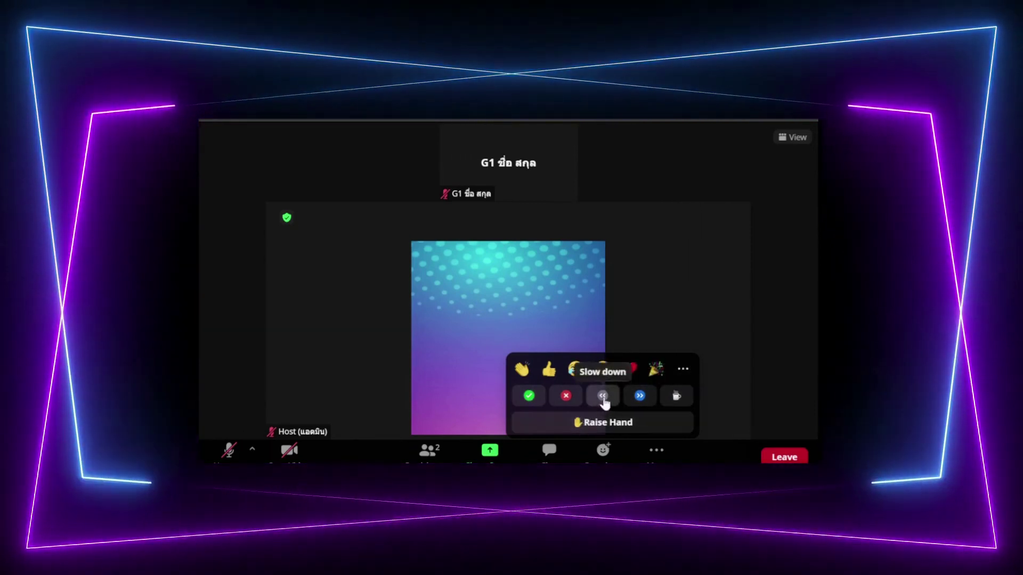
mouse_move(467, 138)
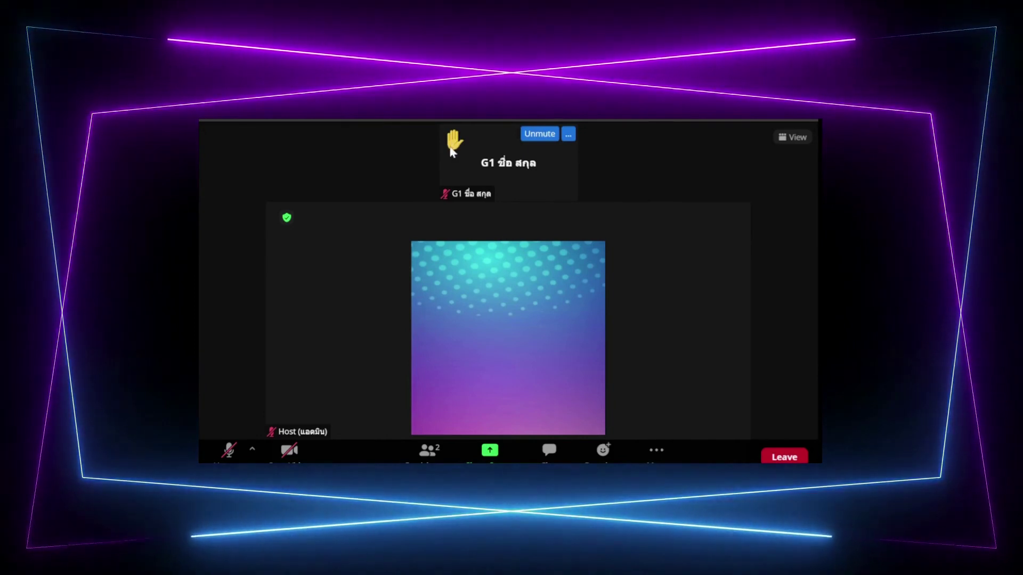
click(602, 451)
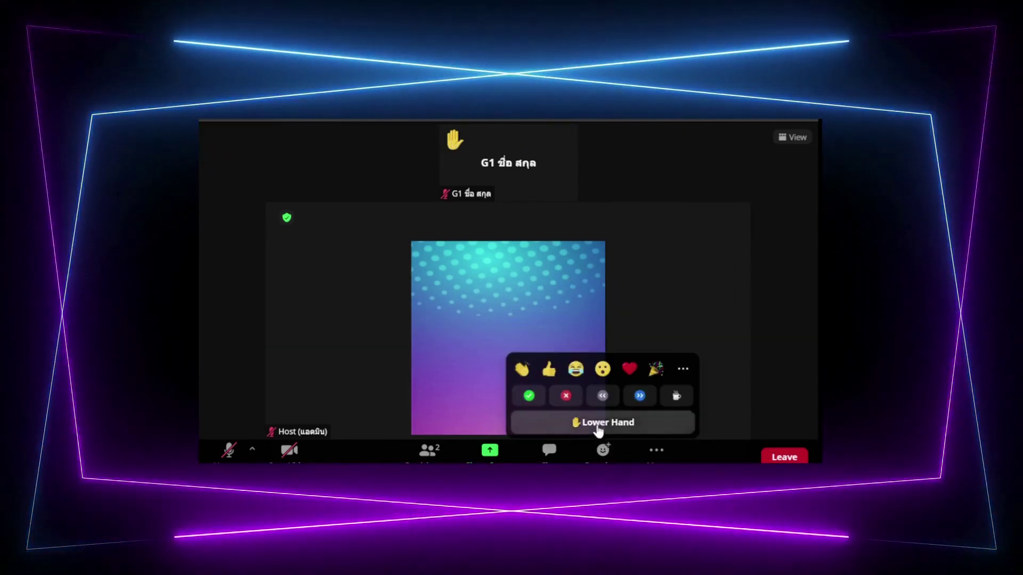
click(599, 426)
Set the participant's feedback status to "I'm away" and reopen the reactions
click(601, 451)
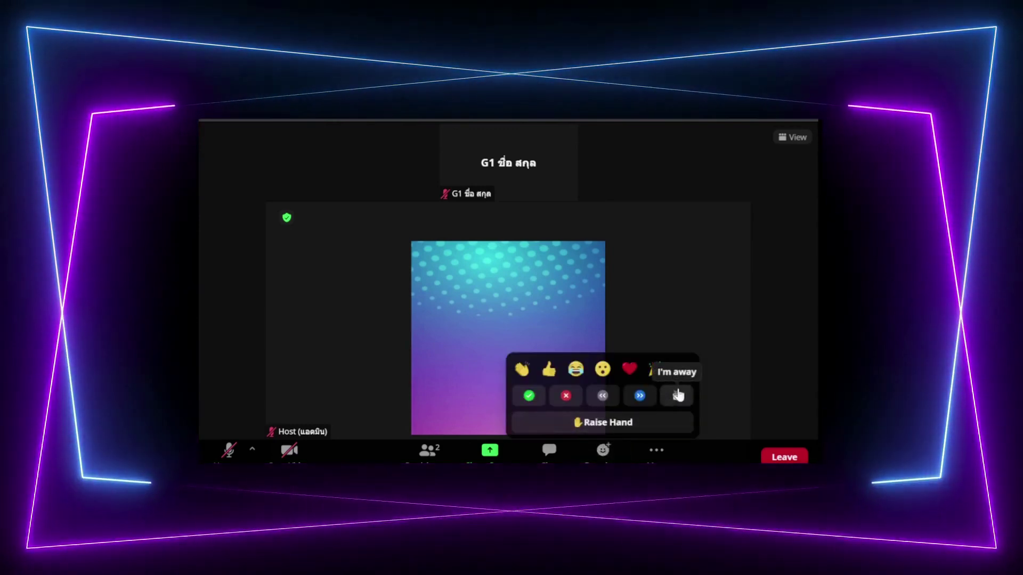
click(679, 395)
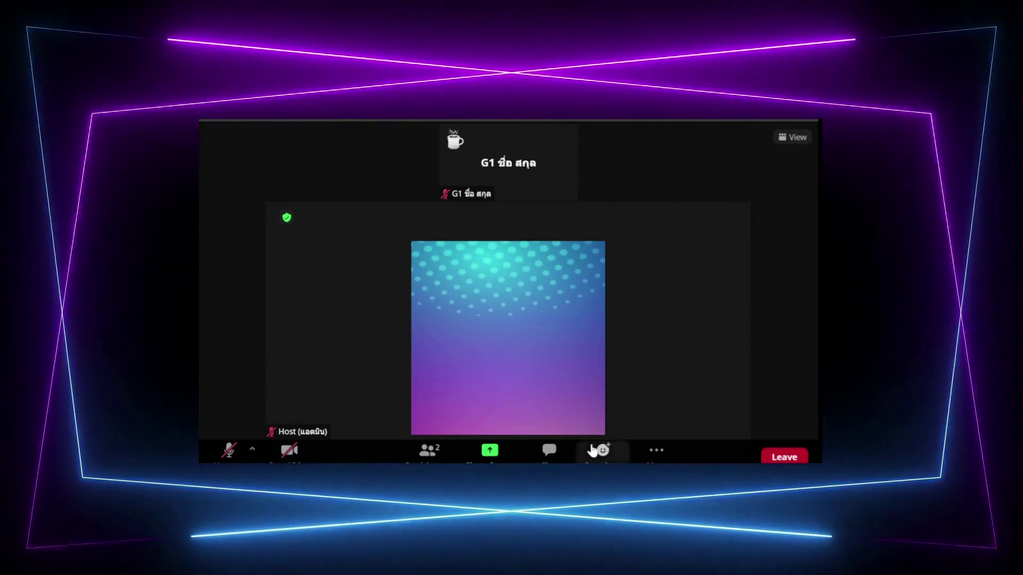
mouse_move(465, 140)
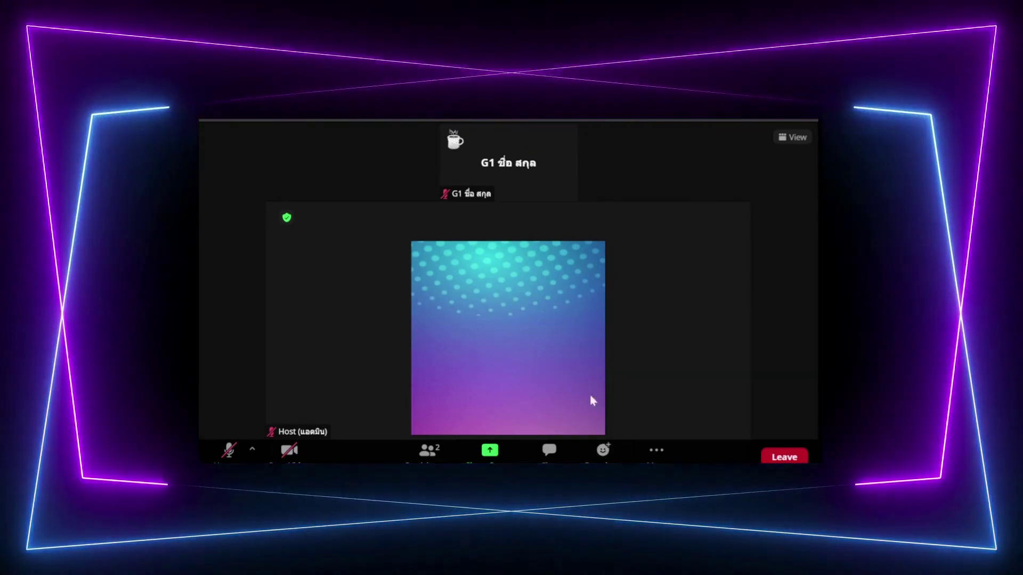
click(602, 454)
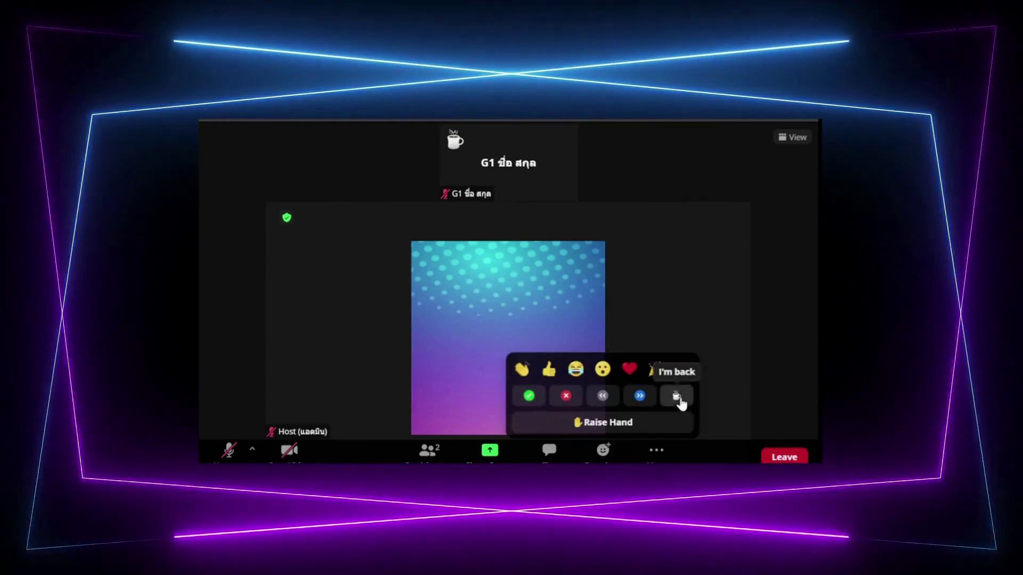